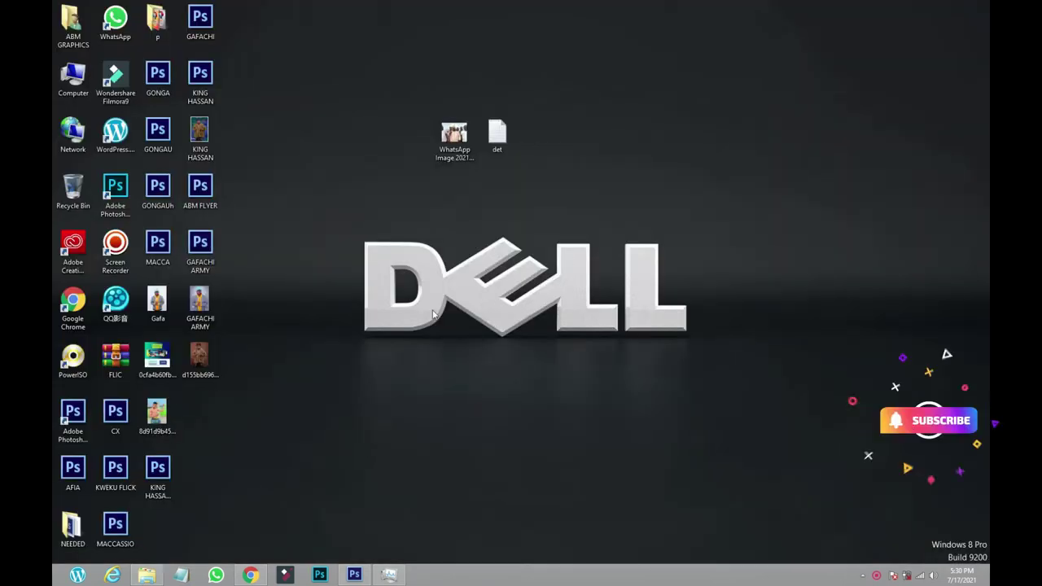
Bring Photoshop CS6 to the front and browse the File menu commands.
click(354, 574)
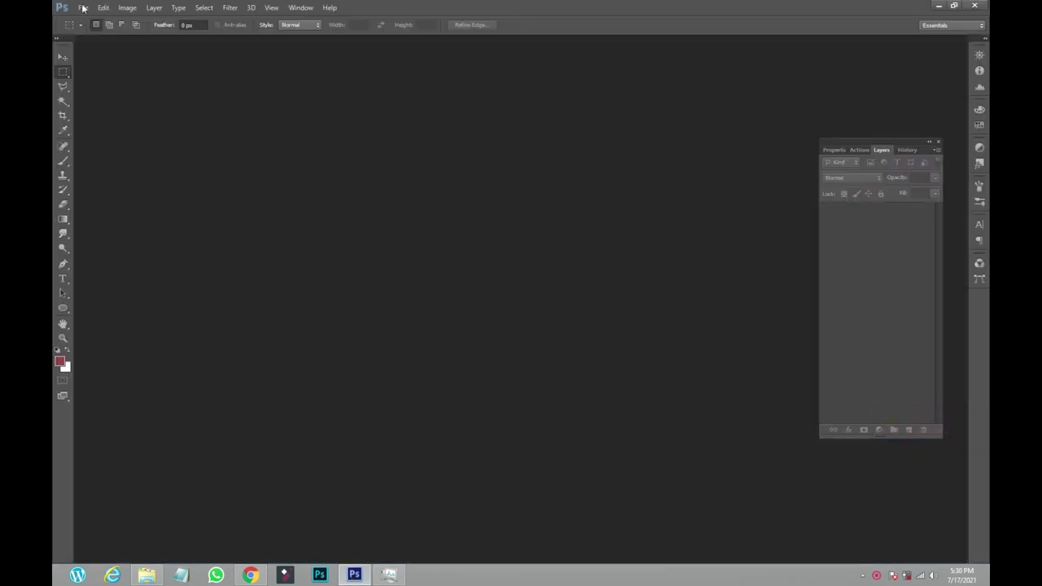
click(81, 8)
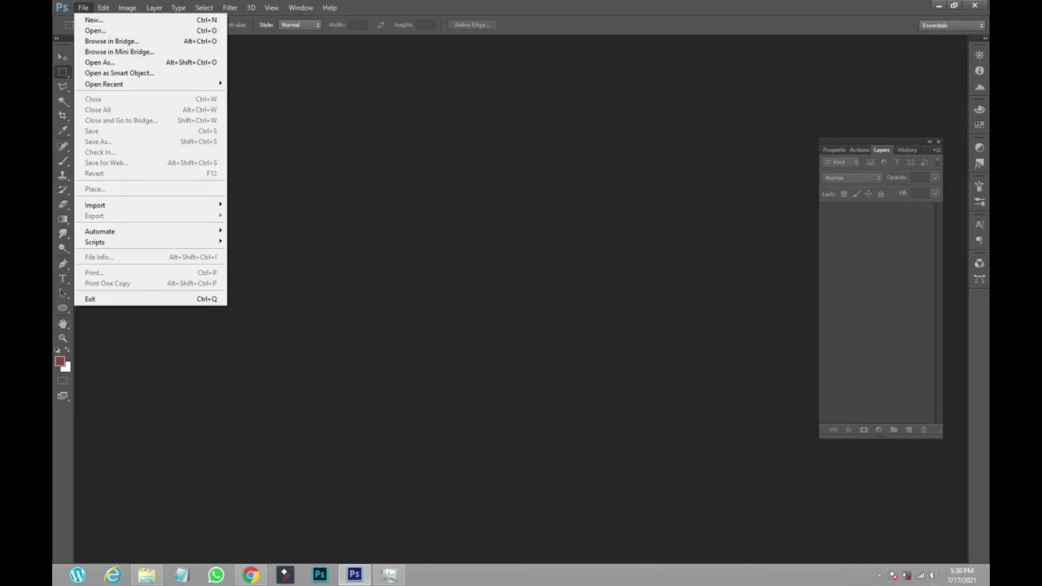
click(99, 7)
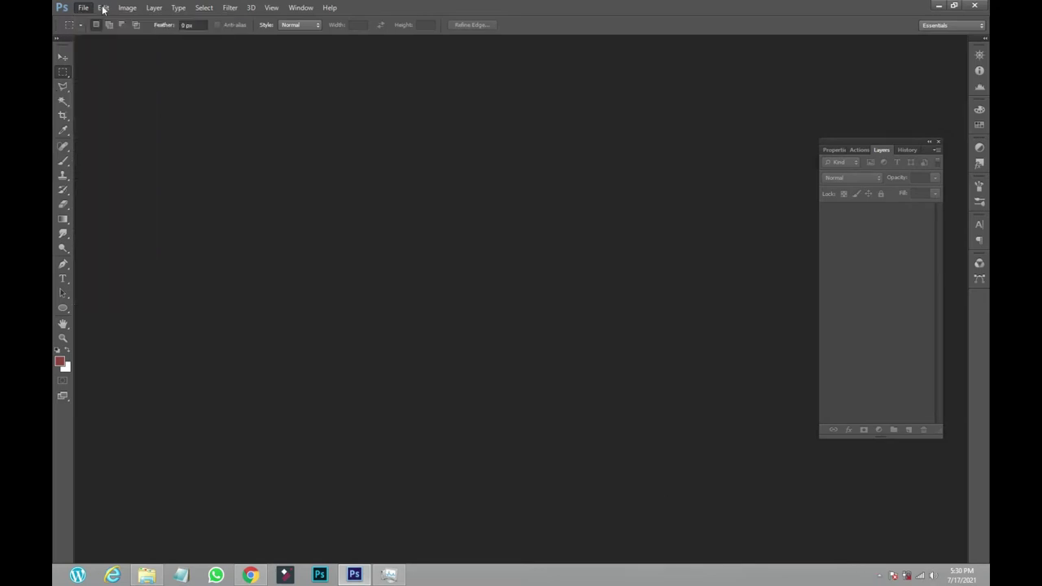
click(84, 8)
click(56, 72)
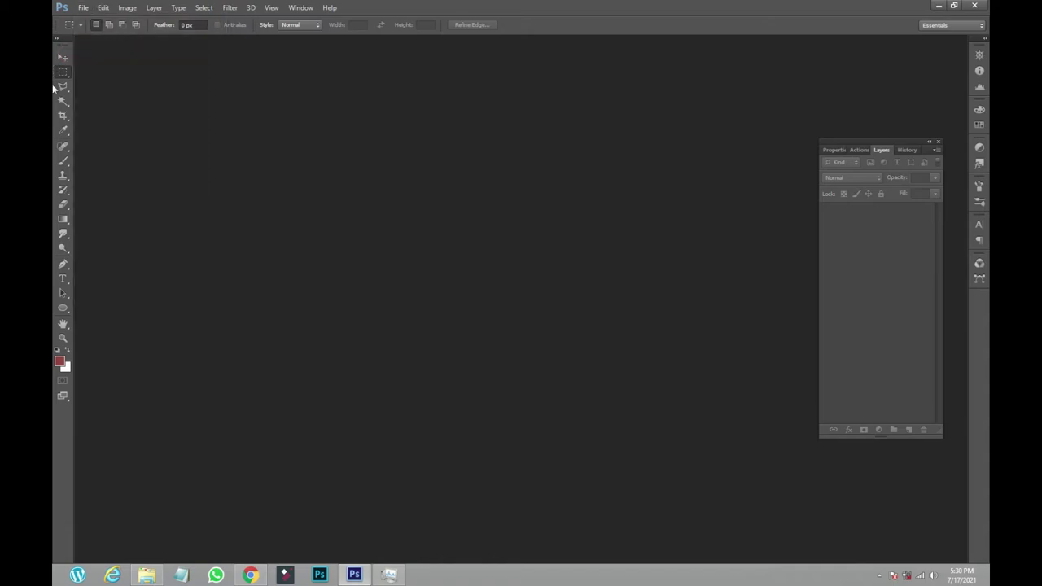
click(82, 8)
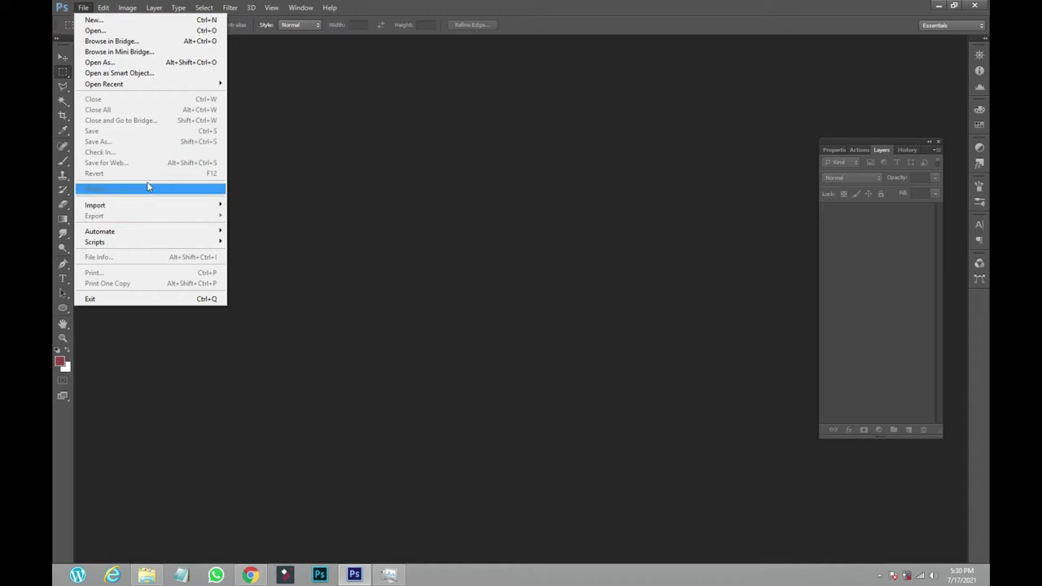
click(84, 7)
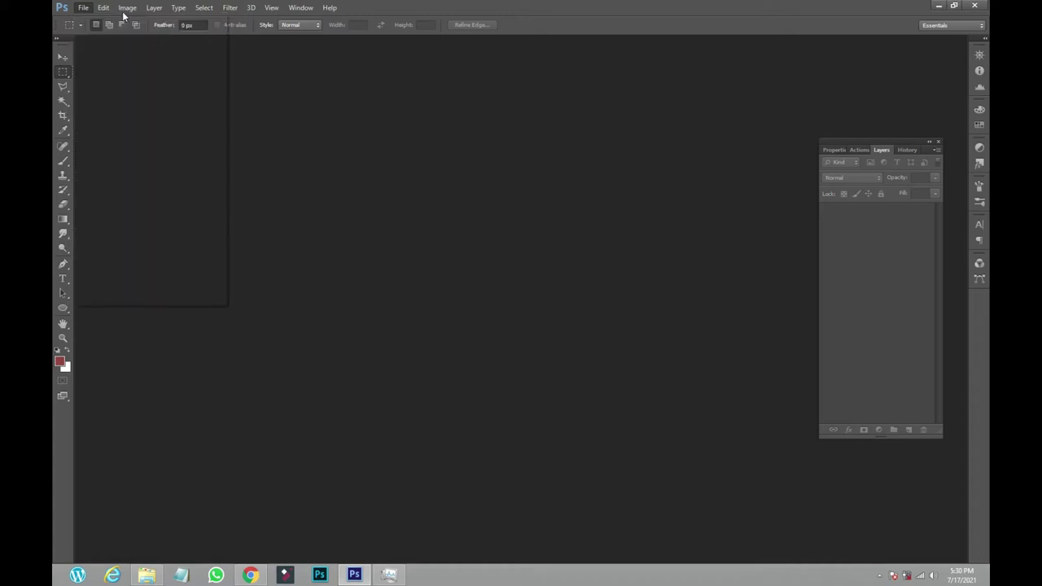
click(103, 7)
click(83, 7)
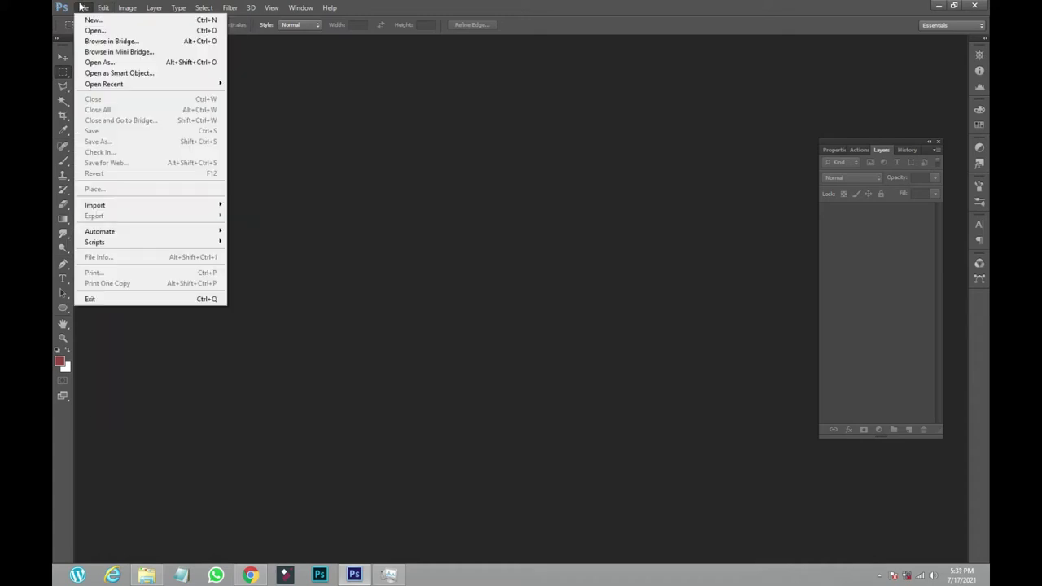
Open the WhatsApp Image JPEG from the Desktop, producing the missing SOFn/DQT/DHT marker error.
click(99, 31)
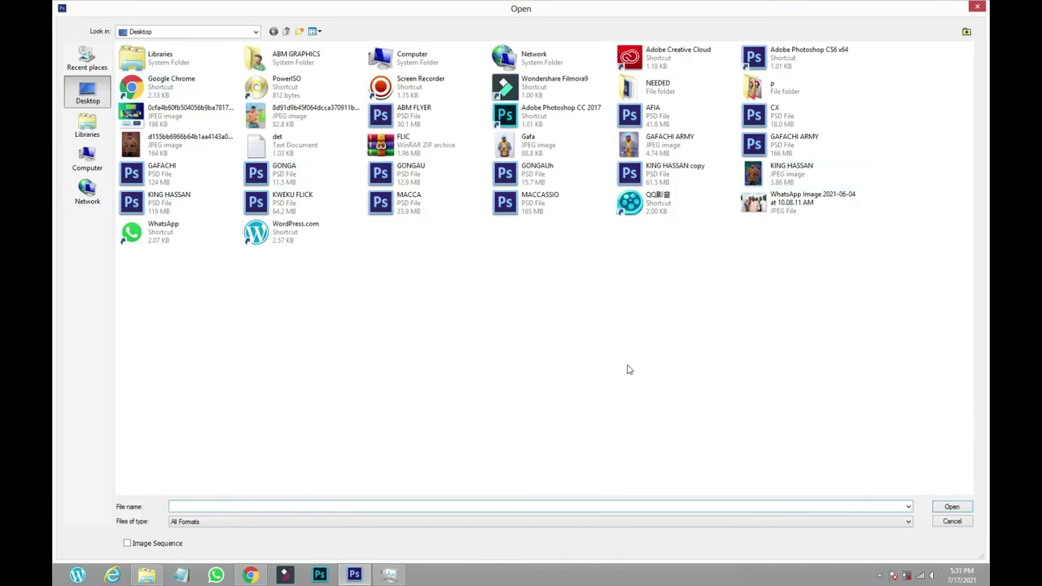
click(776, 210)
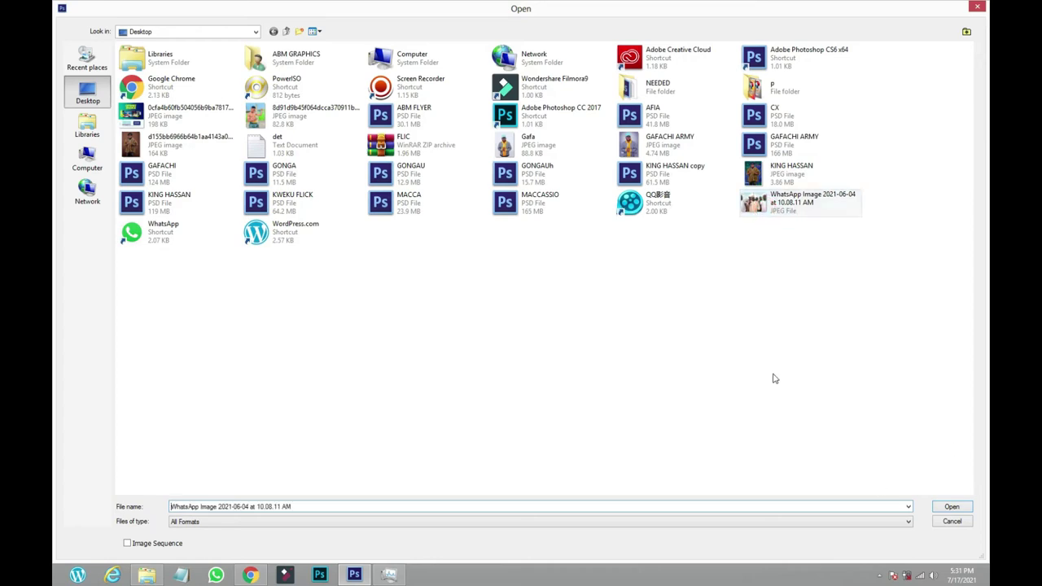
key(Return)
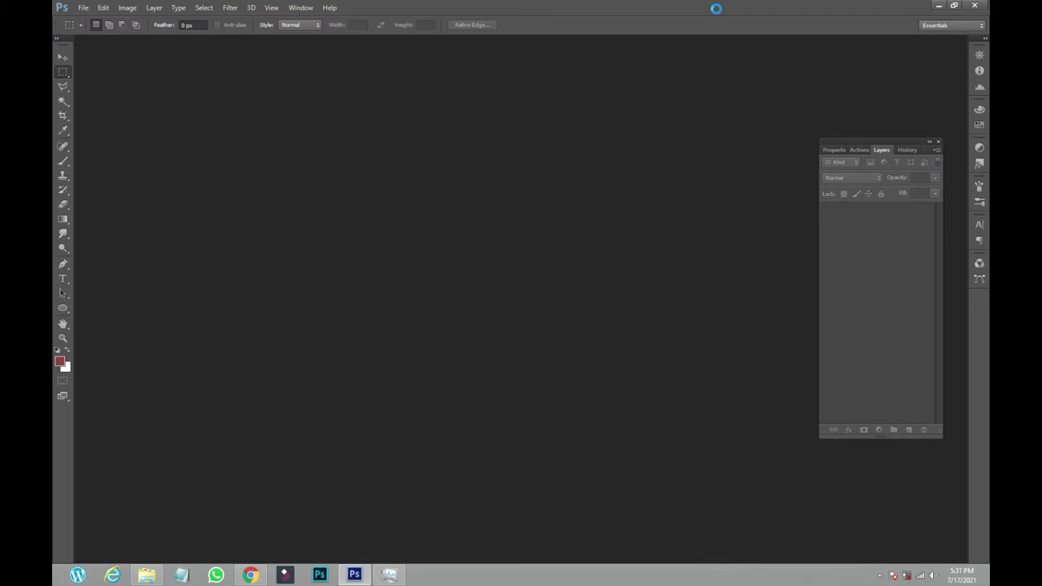
key(super+c)
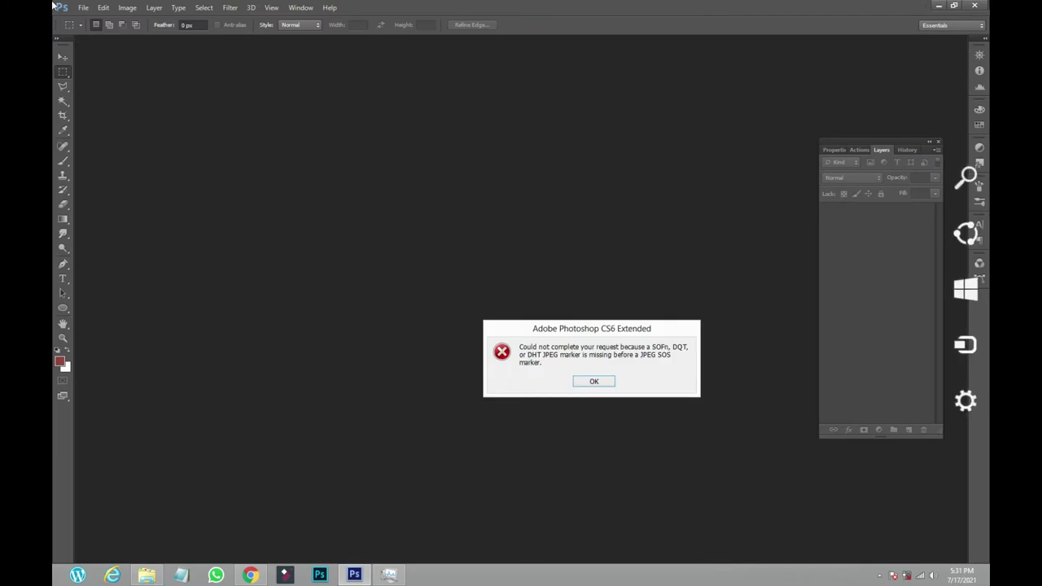
key(Escape)
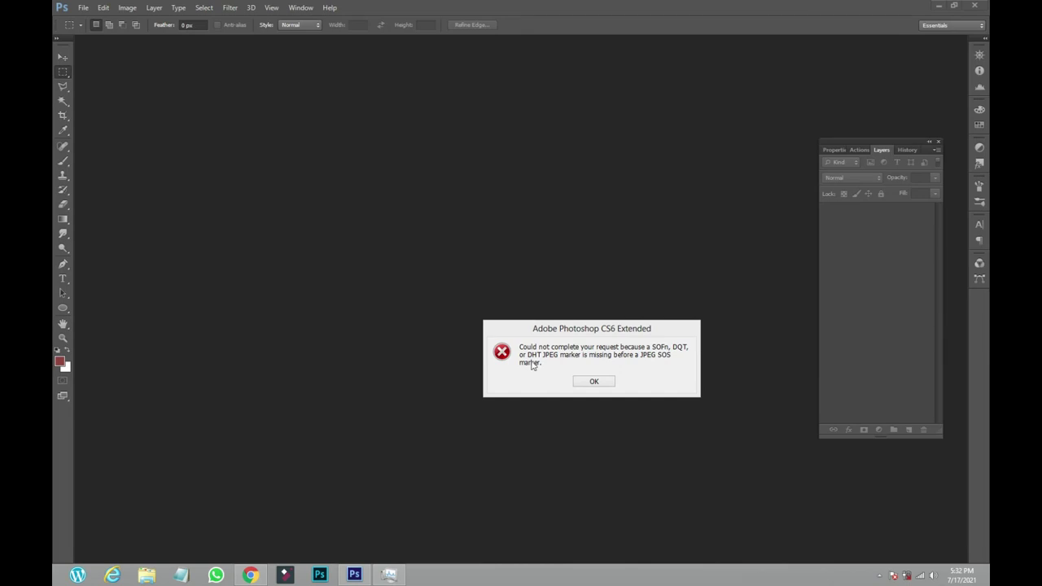
Dismiss the marker error, minimize Photoshop and open the desktop WhatsApp image in Paint via Edit.
click(589, 380)
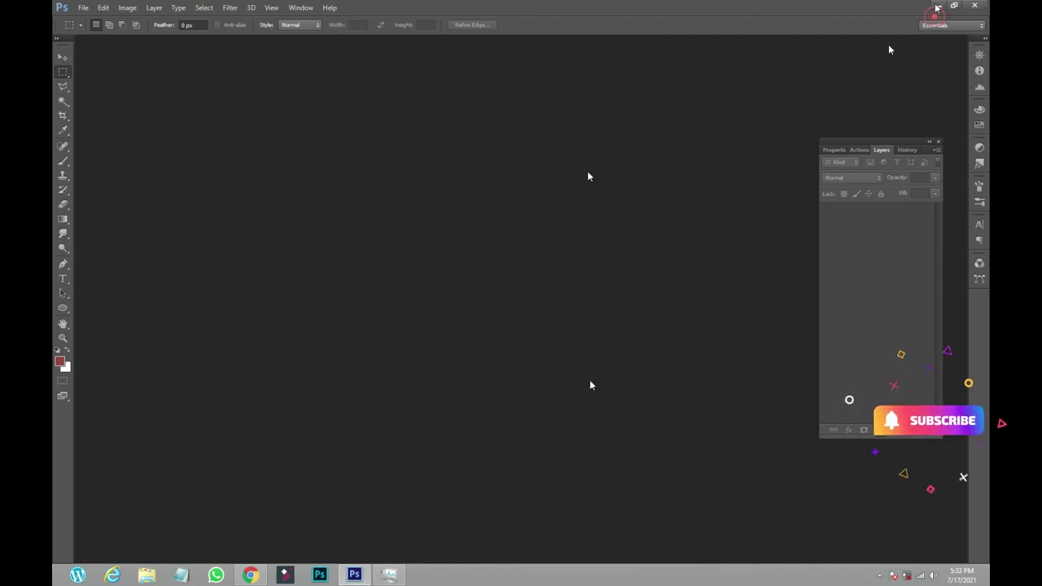
click(937, 7)
click(454, 139)
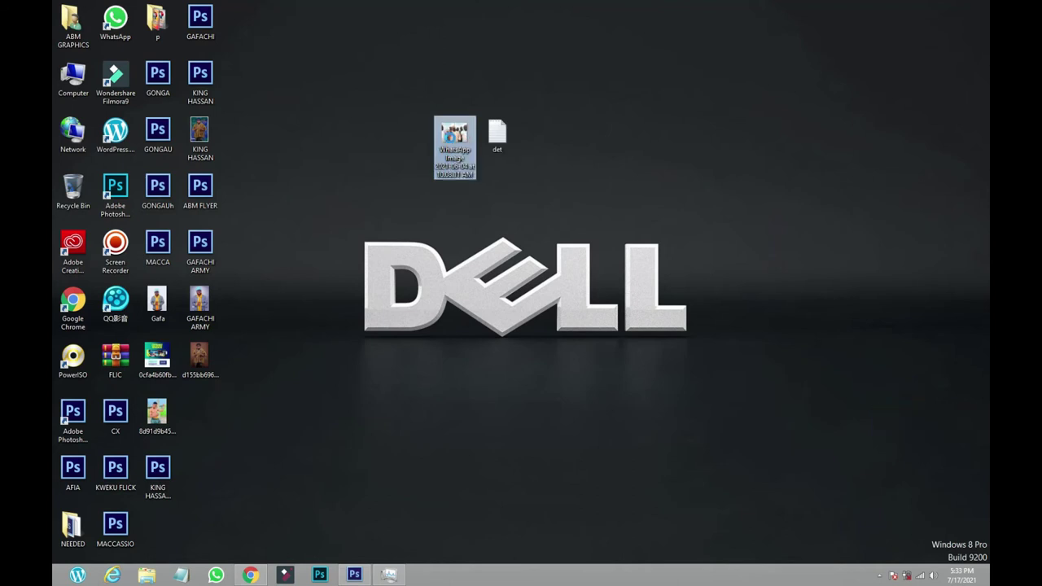
right_click(452, 140)
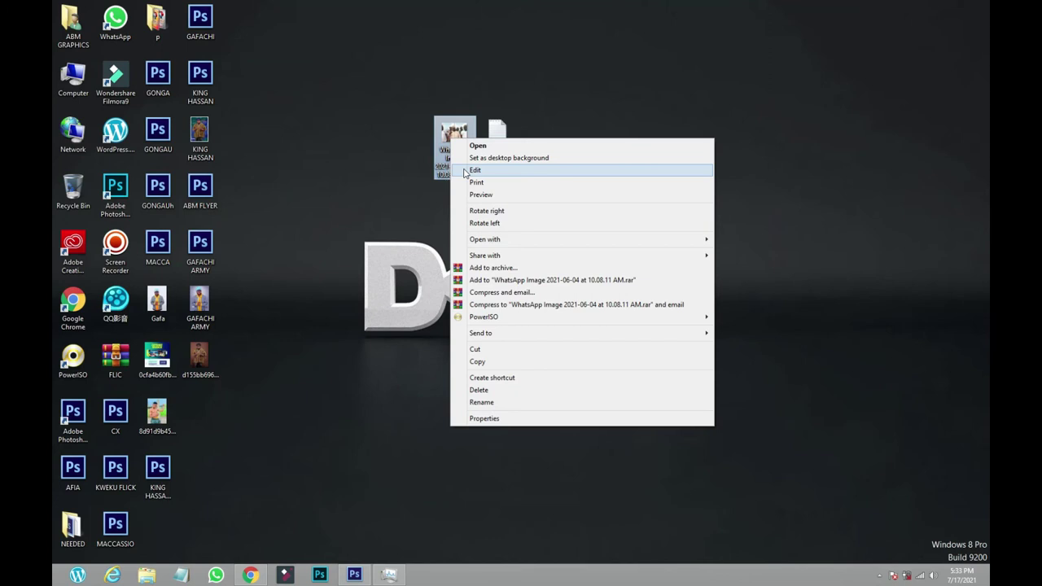
click(512, 170)
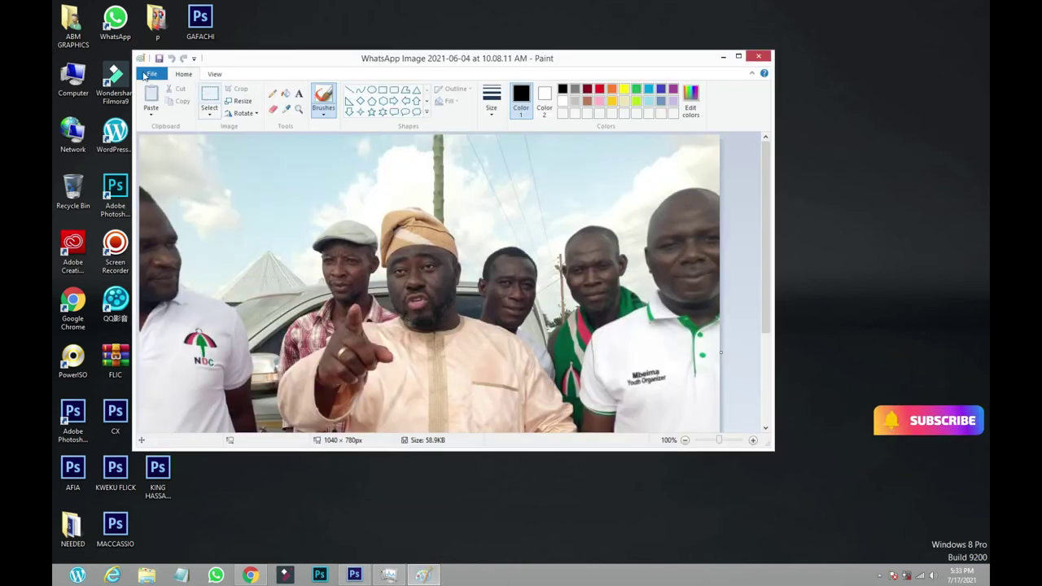
Save the photo as a JPEG picture over the original WhatsApp Image file, confirming the replacement.
click(146, 76)
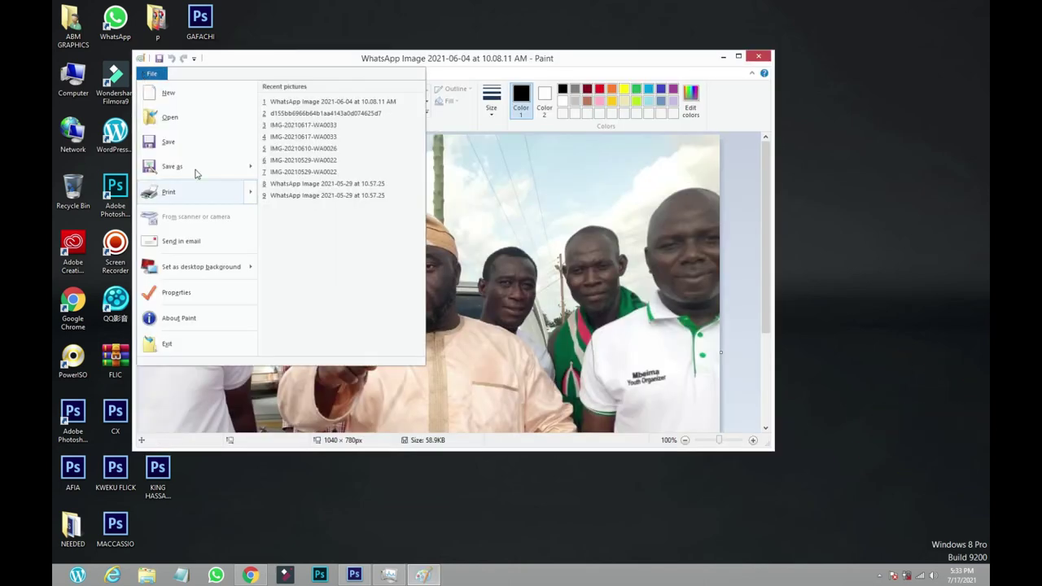
mouse_move(196, 171)
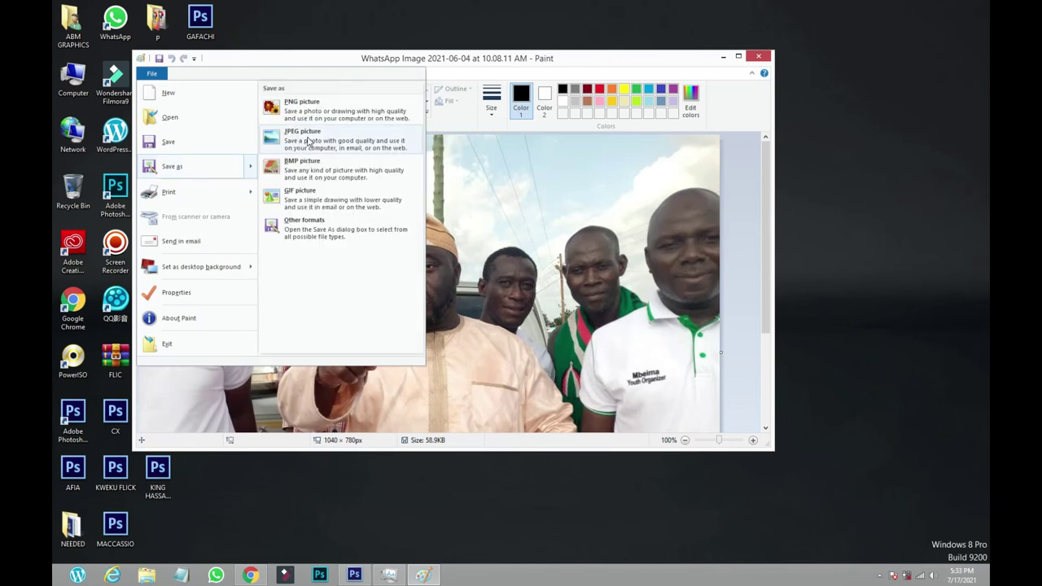
click(308, 142)
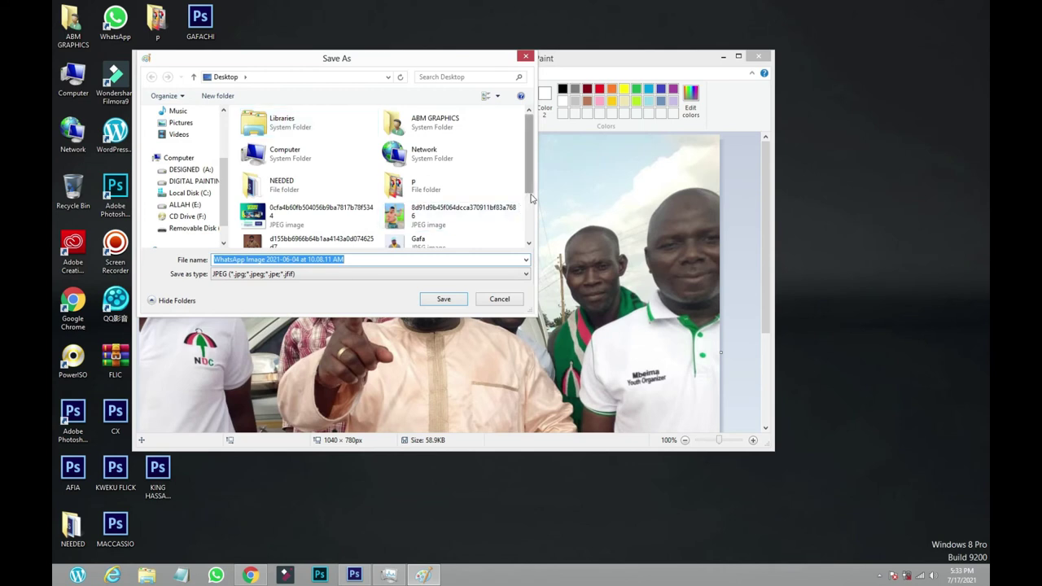
drag(533, 173, 532, 218)
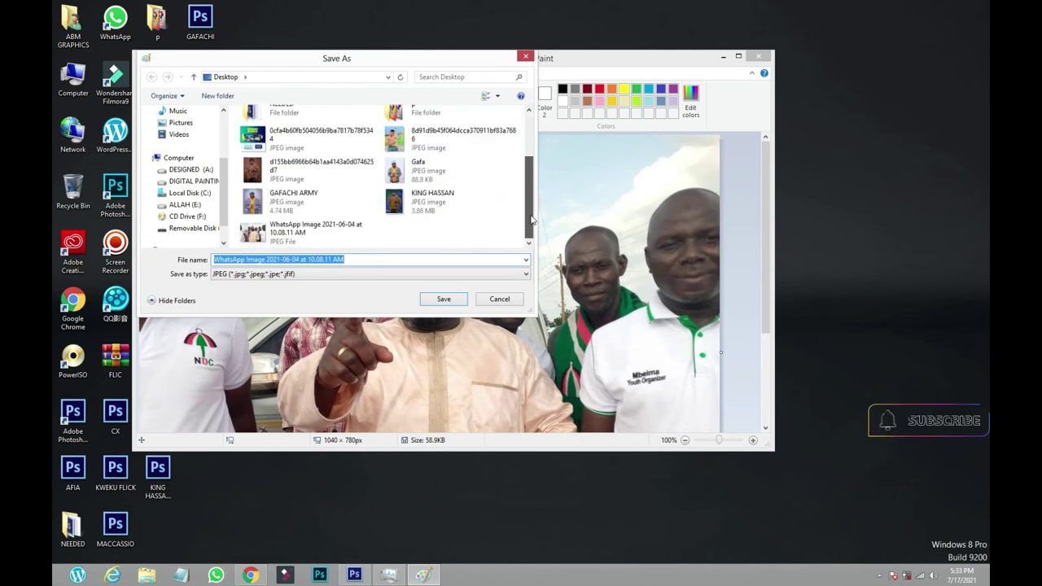
click(275, 235)
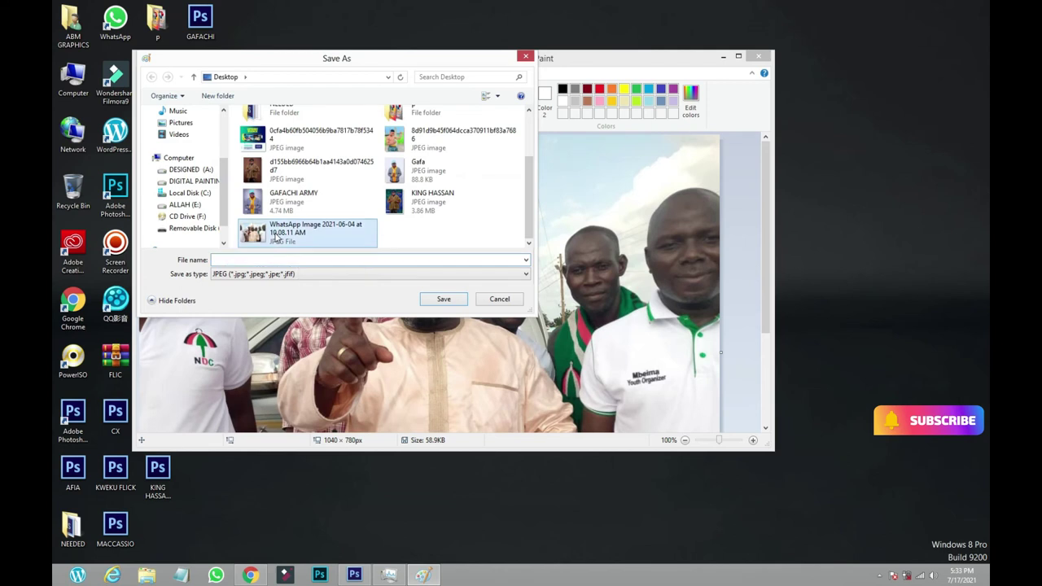
double_click(274, 235)
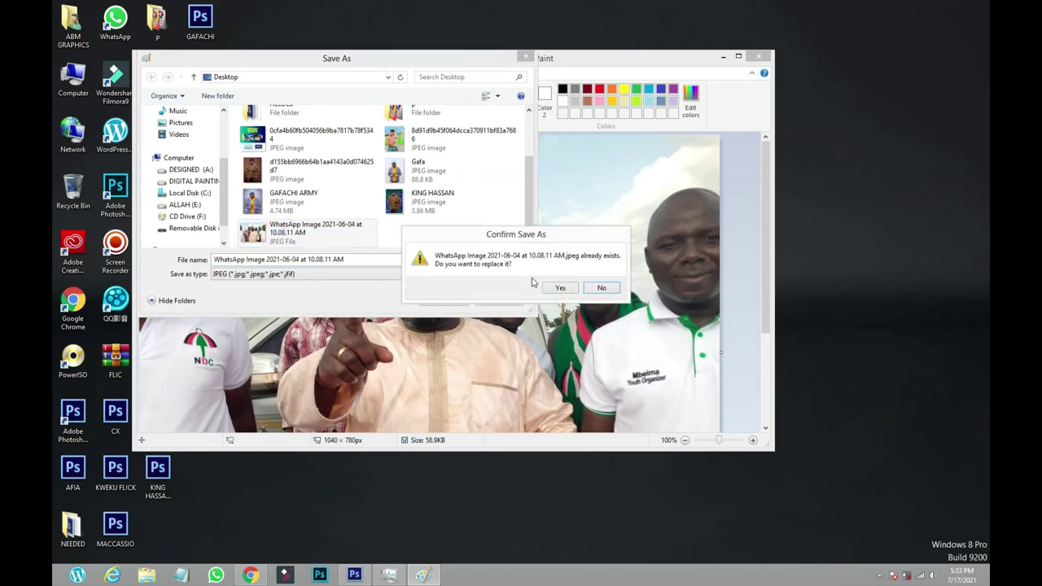
click(567, 291)
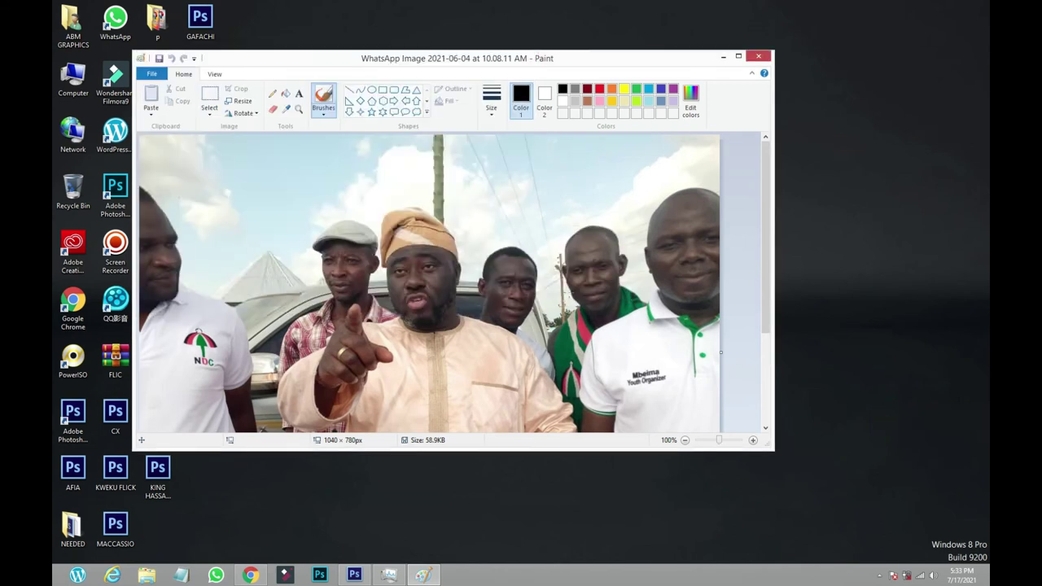
Close Paint, return to Photoshop and select the re-saved WhatsApp Image in the Open dialog.
click(760, 56)
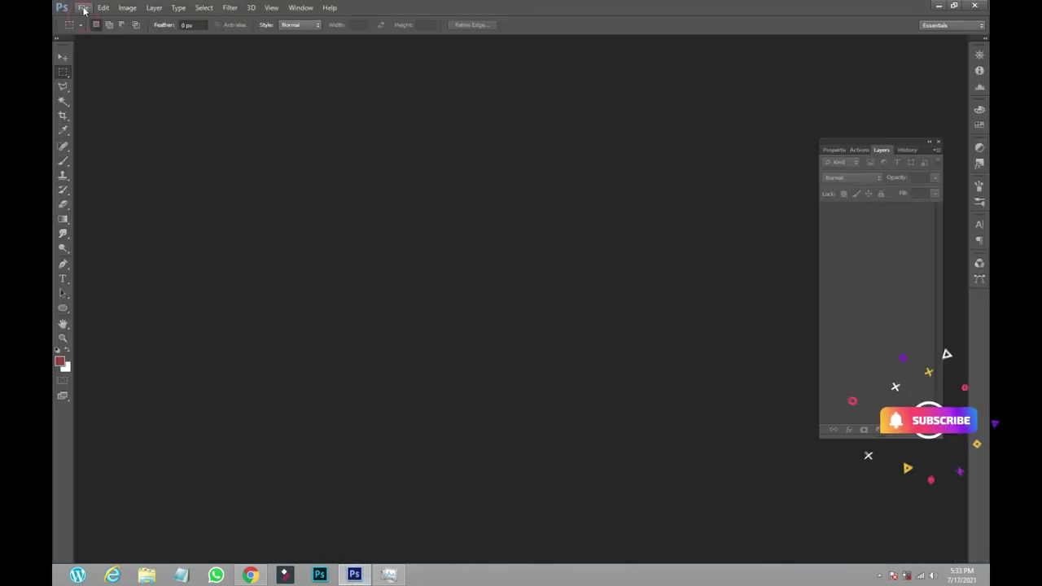
click(83, 7)
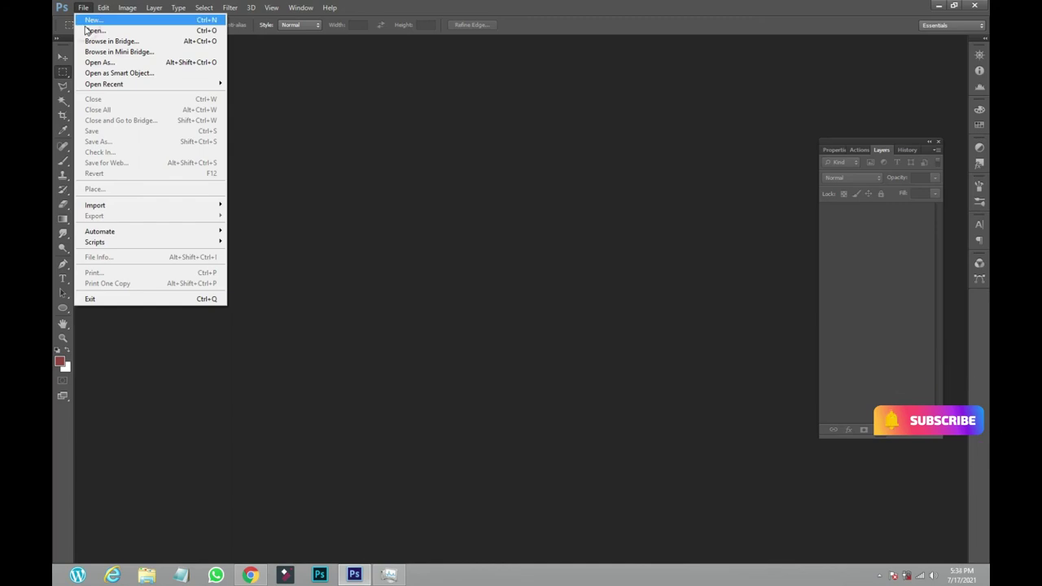
click(85, 29)
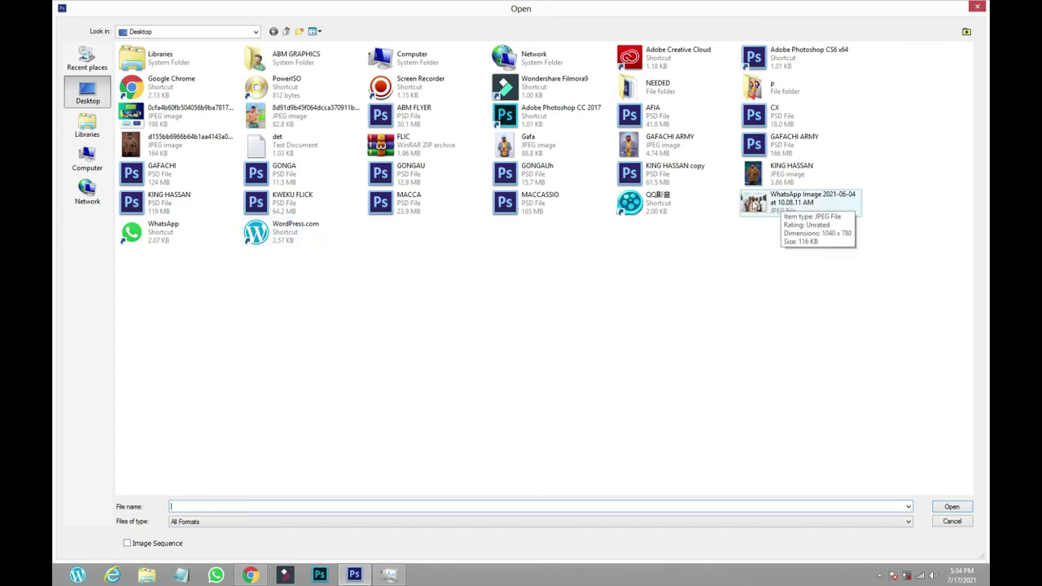
click(755, 205)
click(754, 205)
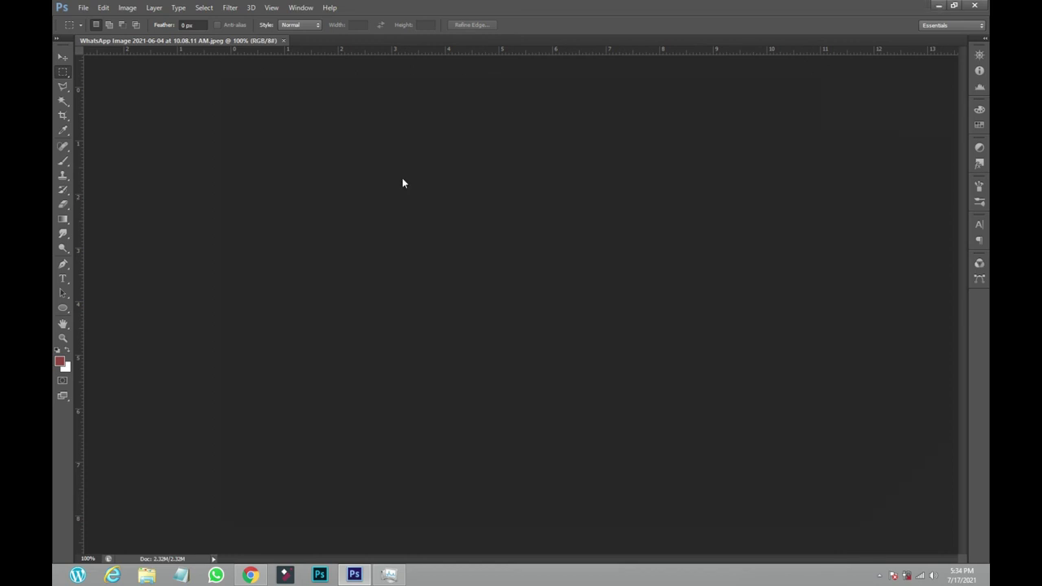
Minimize Photoshop with Windows+D to reveal the desktop and the WhatsApp image icon.
key(super+d)
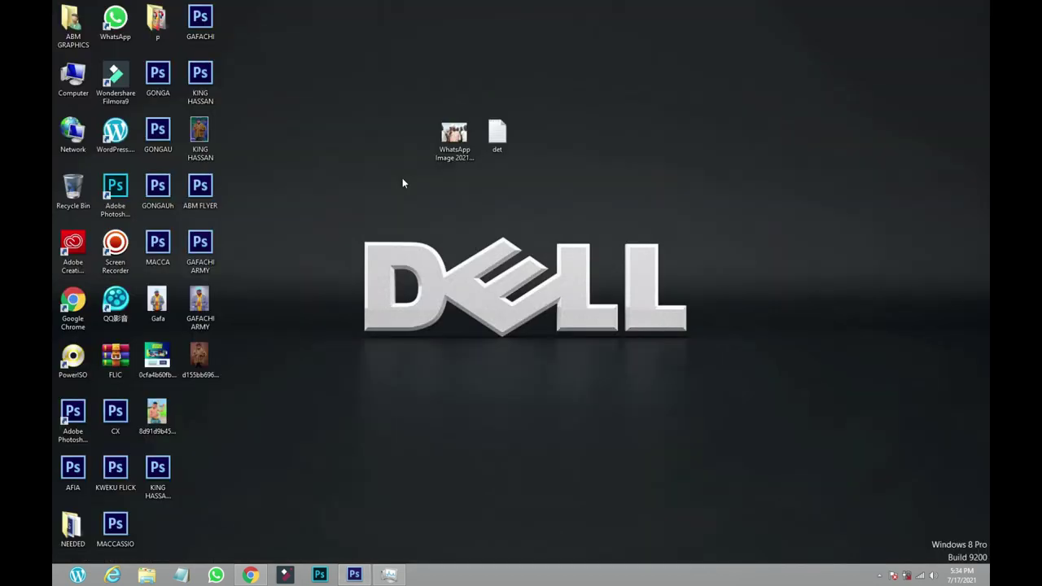